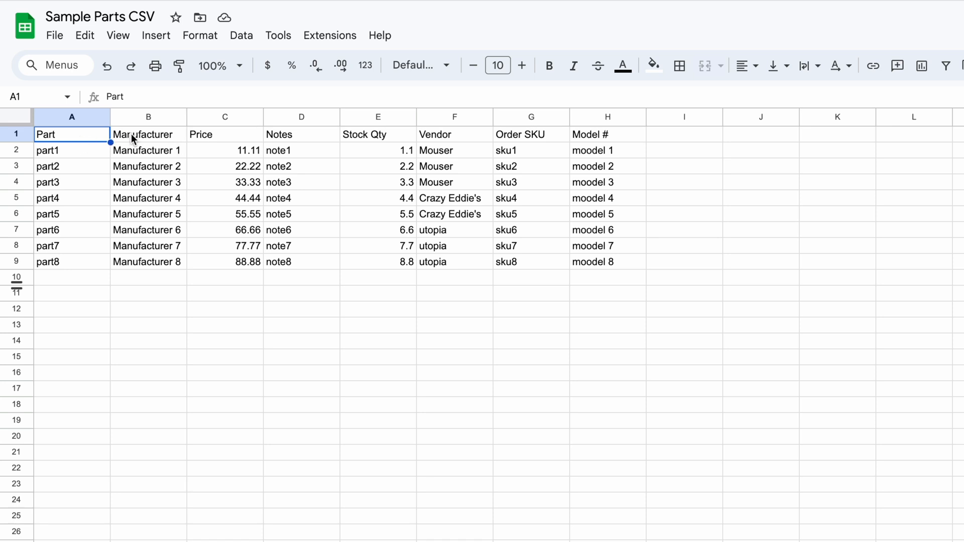
- Review the Price, Vendor, Order SKU, Model # and Part column headers in the first row of the sample parts sheet
{"action": "left_click", "coordinate": [228, 139]}
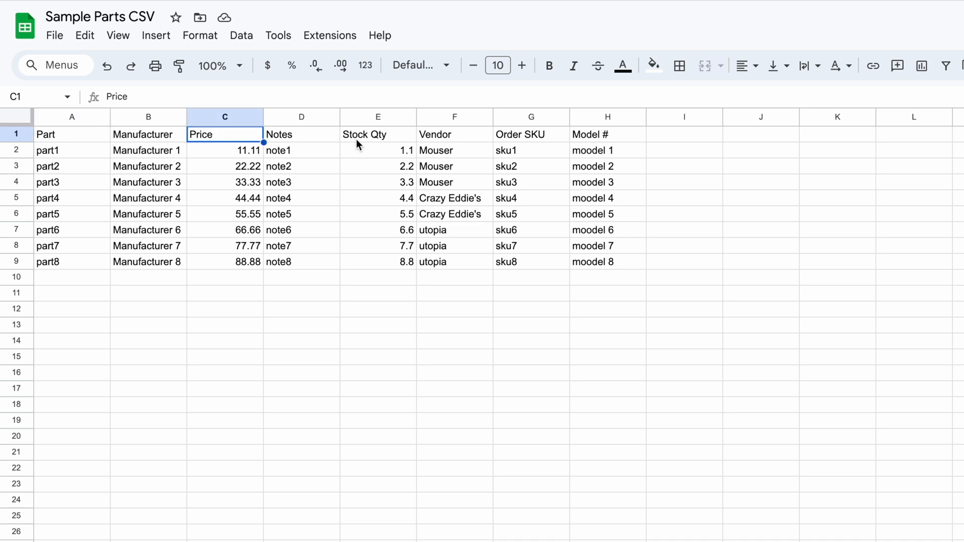
{"action": "left_click", "coordinate": [467, 135]}
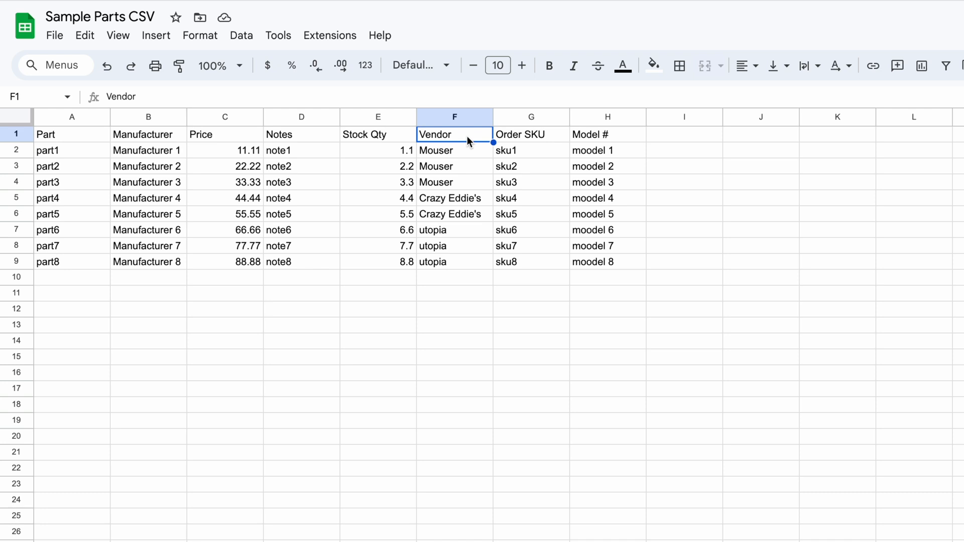
{"action": "left_click", "coordinate": [515, 135]}
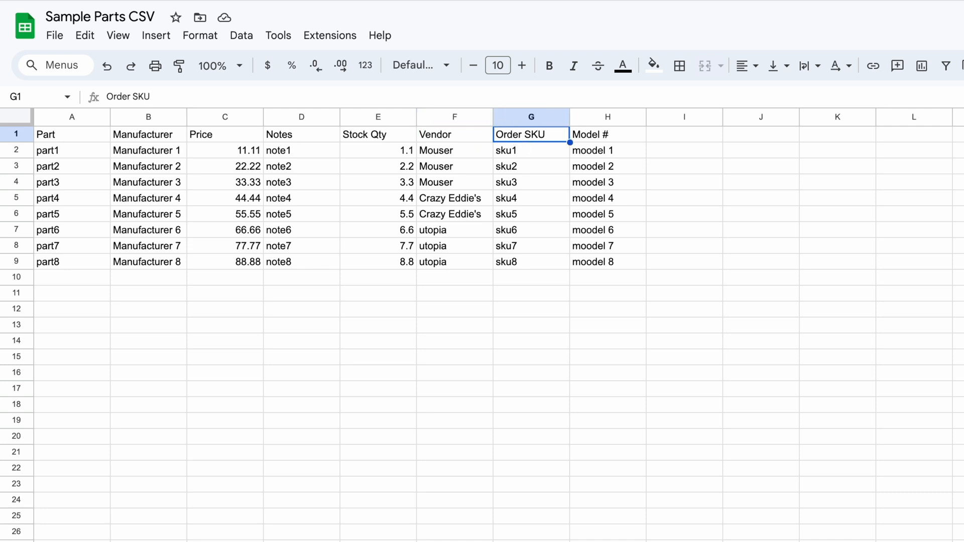
{"action": "left_click", "coordinate": [629, 136]}
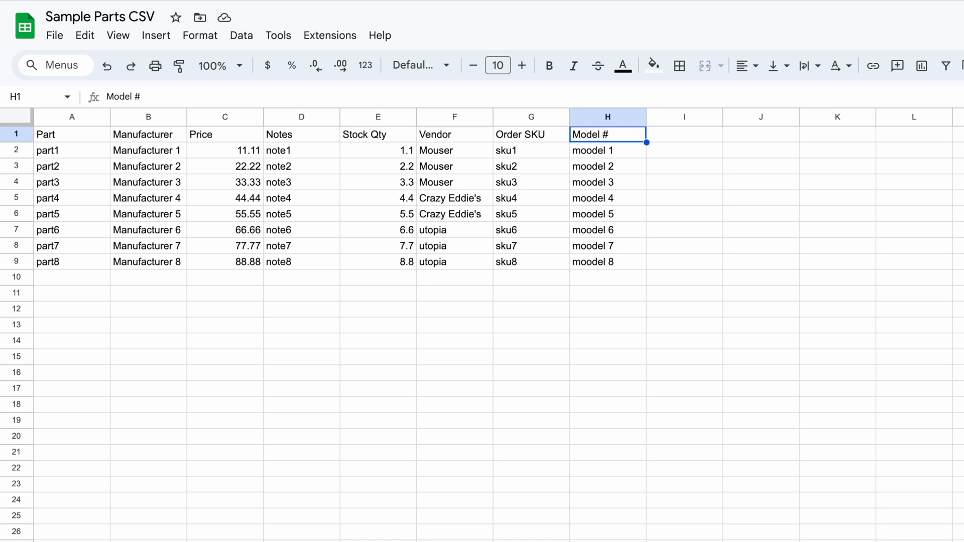
{"action": "left_click", "coordinate": [60, 134]}
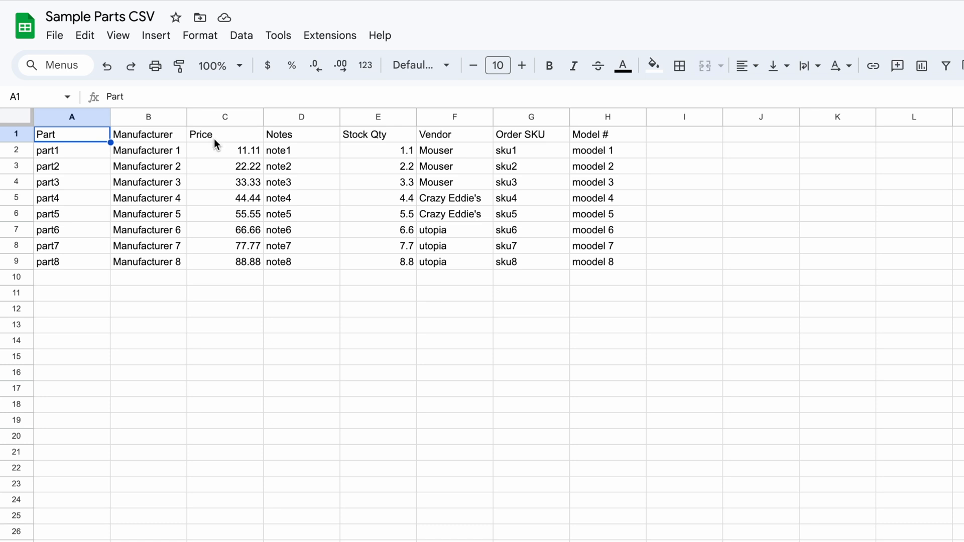
- Download the sample parts sheet as a Comma Separated Values (.csv) file
{"action": "left_click", "coordinate": [58, 42]}
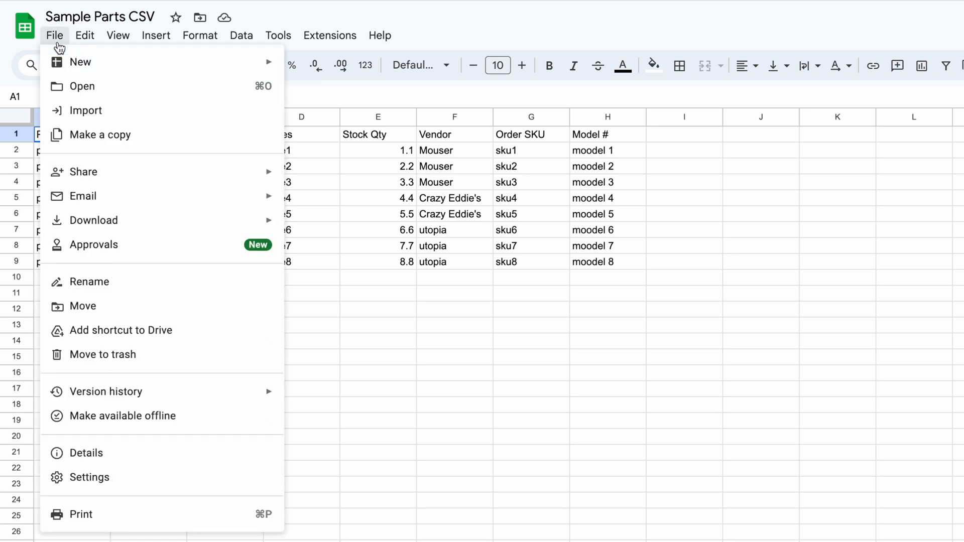
{"action": "mouse_move", "coordinate": [146, 227]}
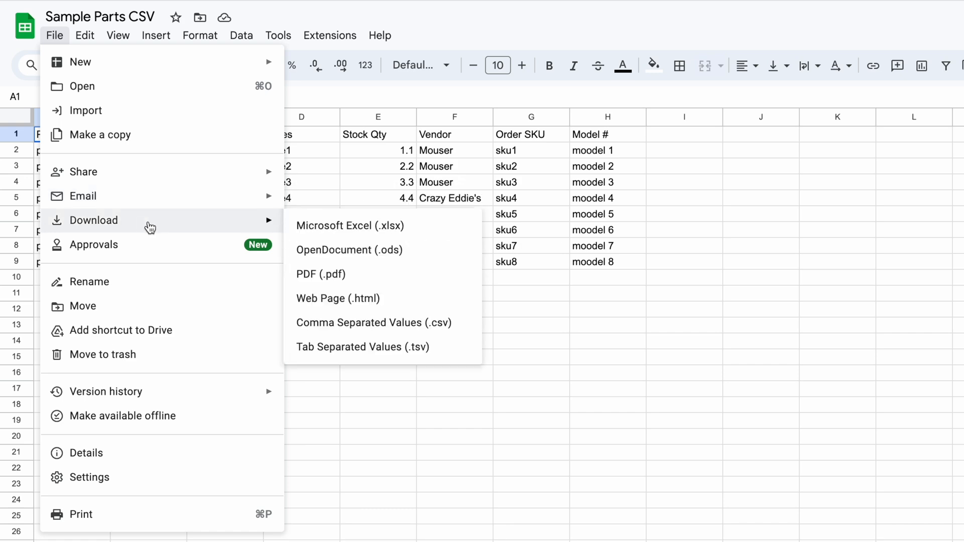
{"action": "left_click", "coordinate": [349, 326]}
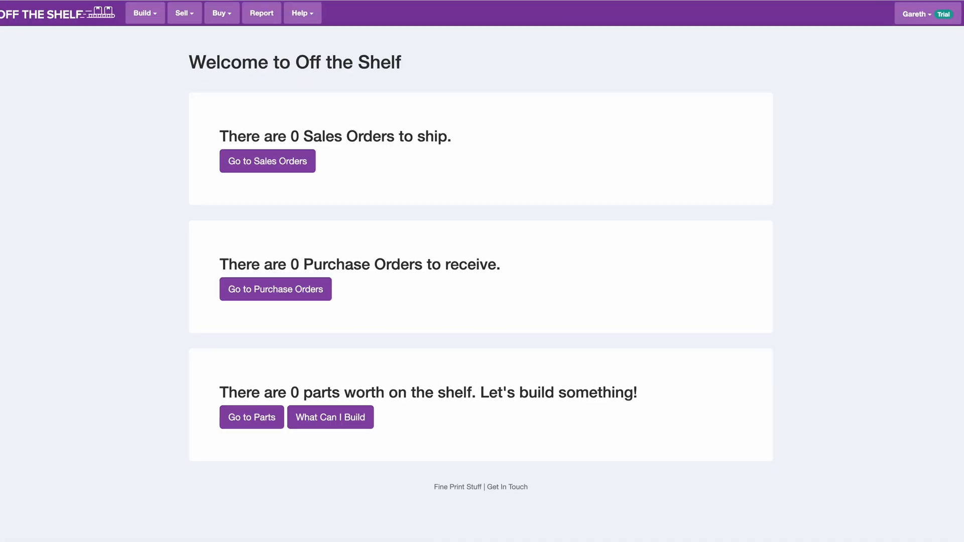
- In Off the Shelf, go to the Parts list and start a parts import
{"action": "left_click", "coordinate": [59, 25]}
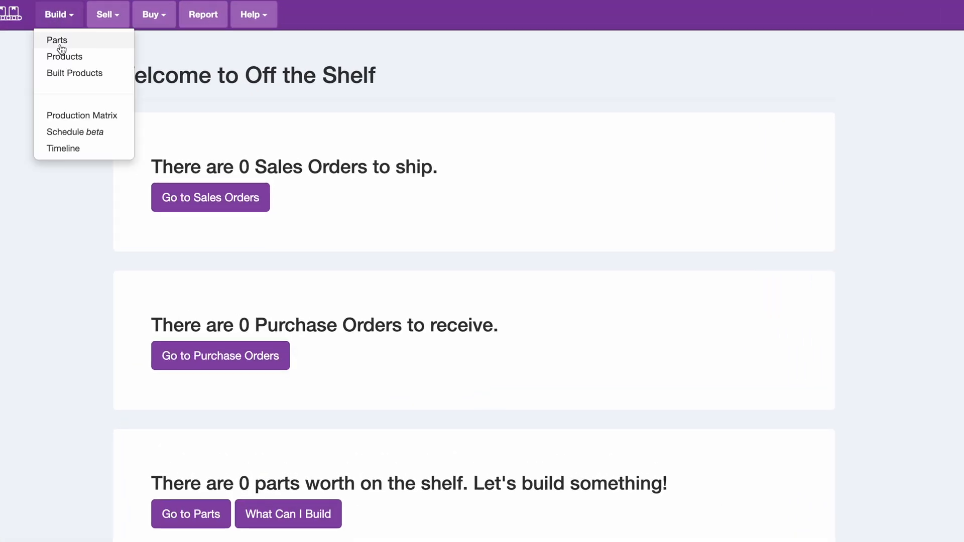
{"action": "left_click", "coordinate": [60, 44]}
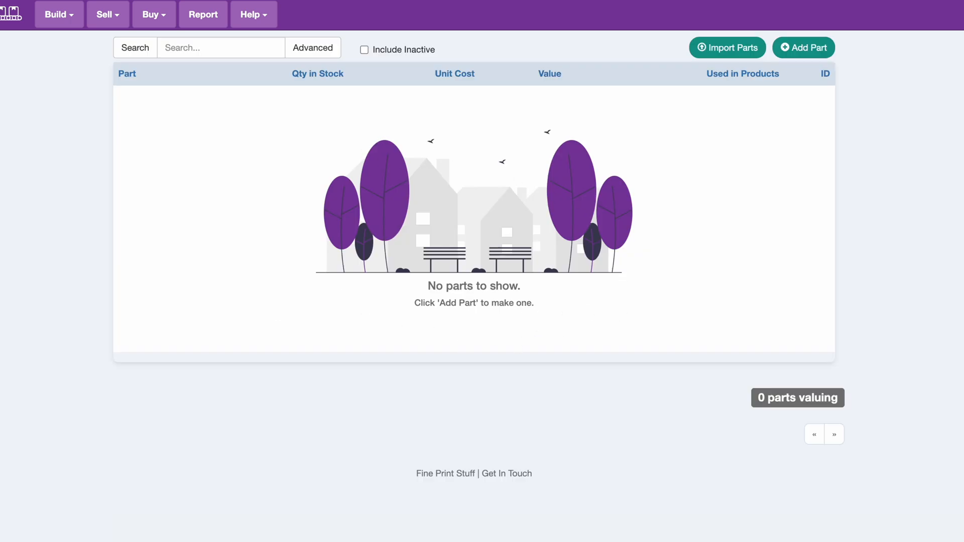
{"action": "left_click", "coordinate": [721, 50]}
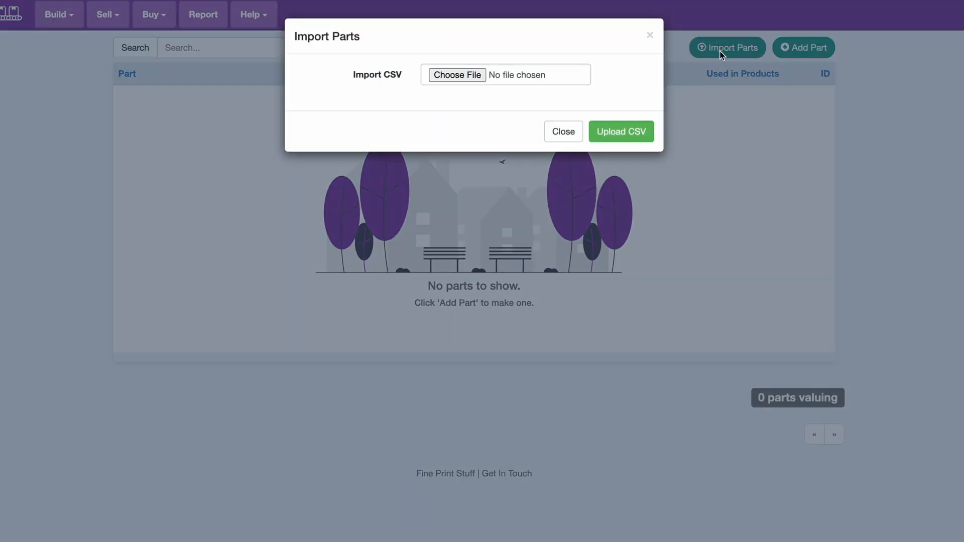
- Choose "Sample Parts CSV - Sheet1.csv" from the Downloads folder as the import file and upload it
{"action": "left_click", "coordinate": [460, 75]}
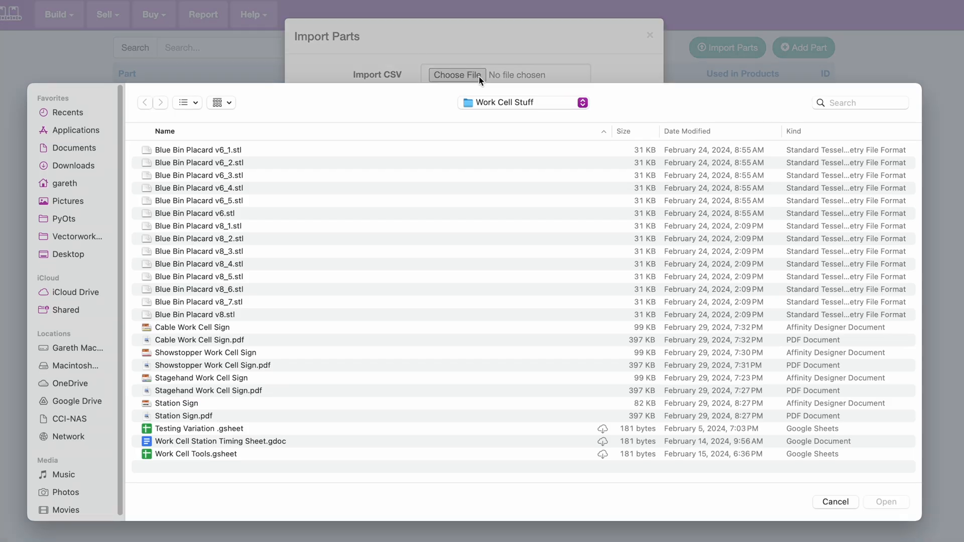
{"action": "left_click", "coordinate": [66, 166]}
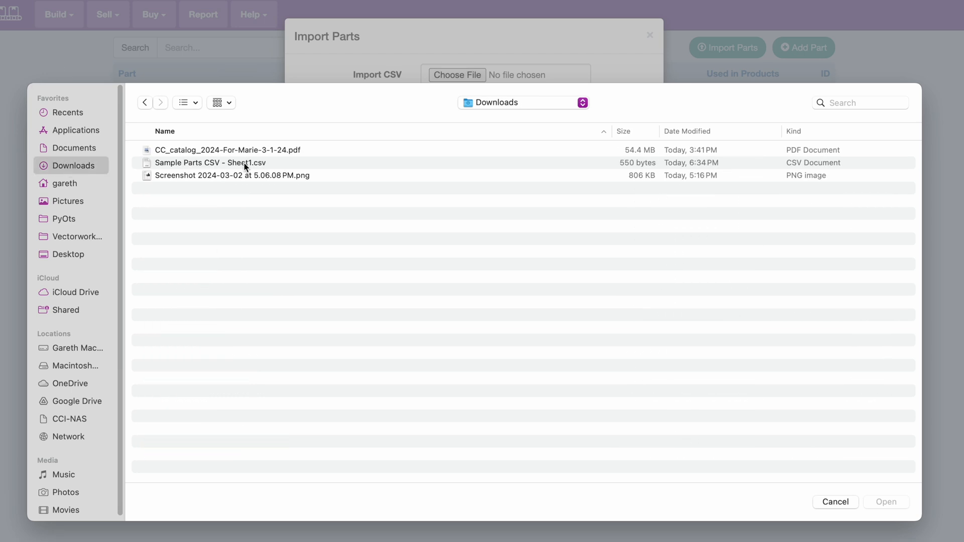
{"action": "left_click", "coordinate": [246, 164]}
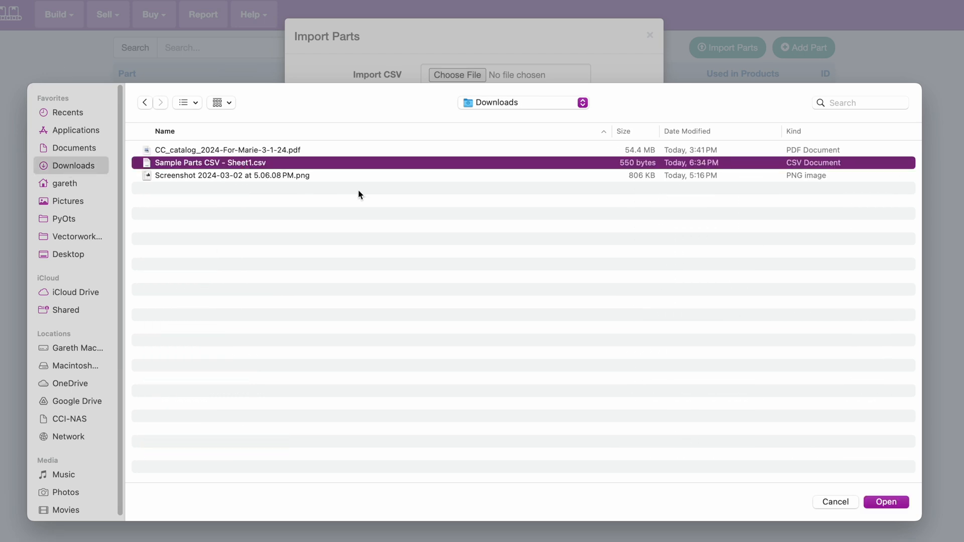
{"action": "left_click", "coordinate": [883, 505]}
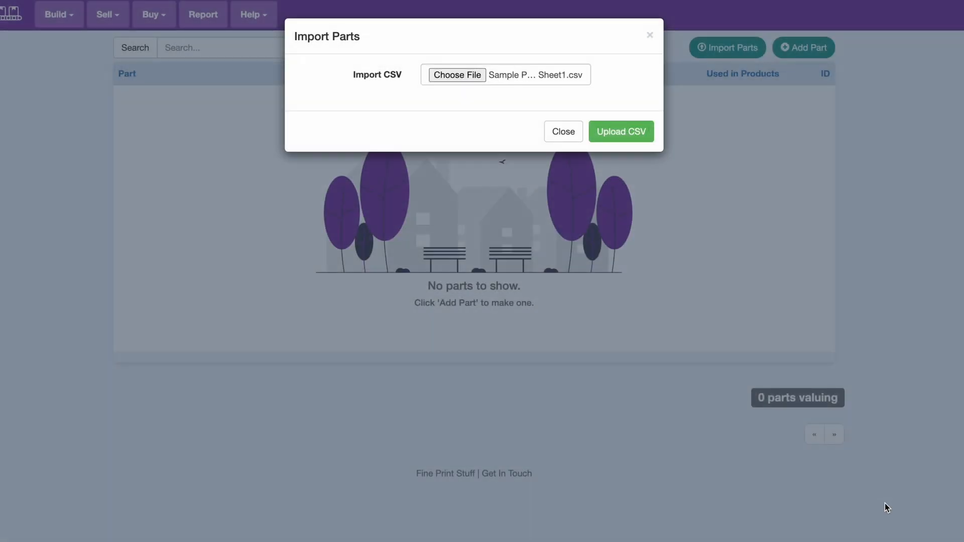
{"action": "left_click", "coordinate": [625, 143]}
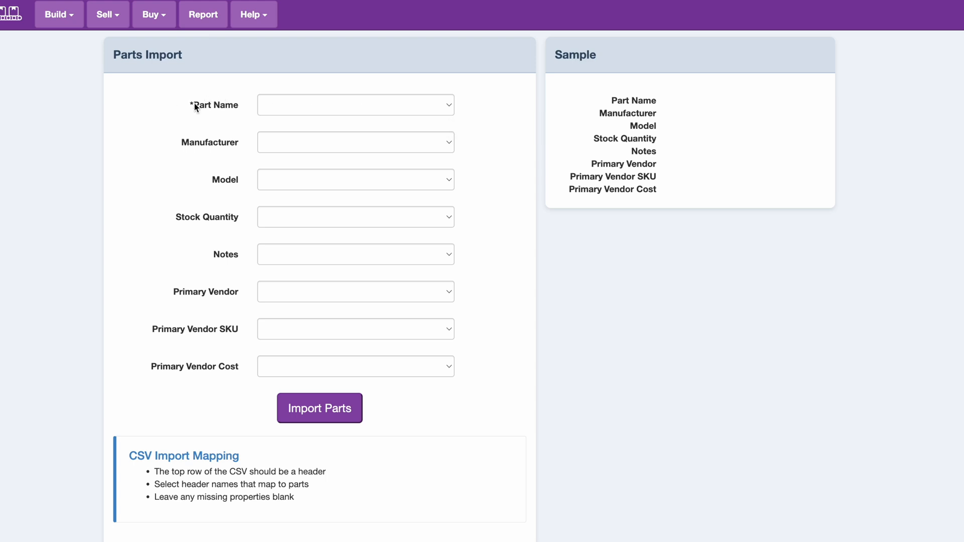
- Map Part Name to the Part column, Manufacturer to Manufacturer, and Model to Model #
{"action": "left_click", "coordinate": [327, 106]}
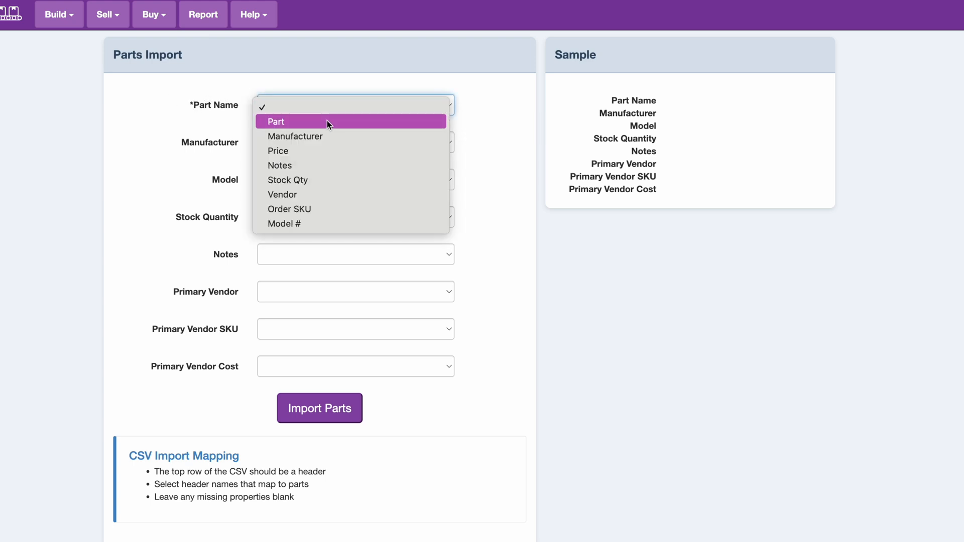
{"action": "left_click", "coordinate": [327, 122]}
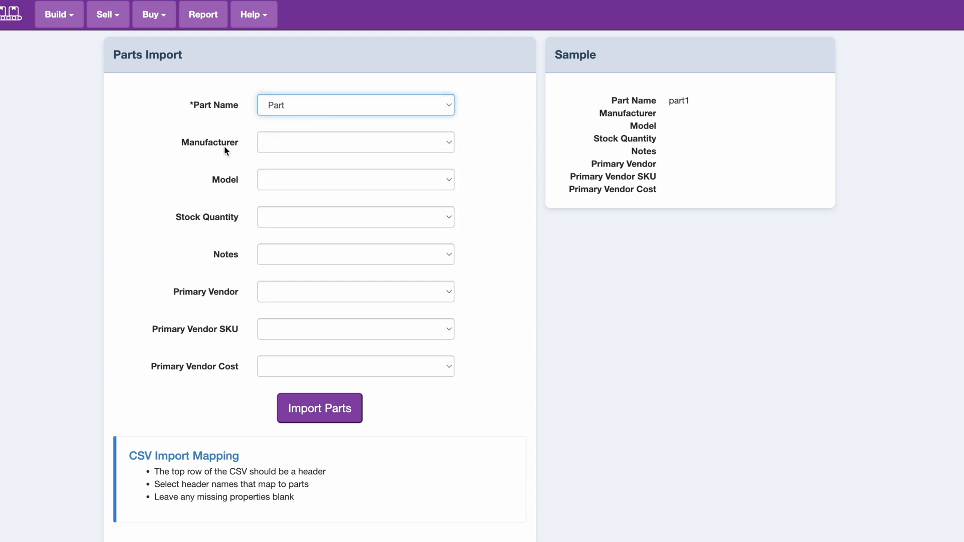
{"action": "left_click", "coordinate": [322, 144]}
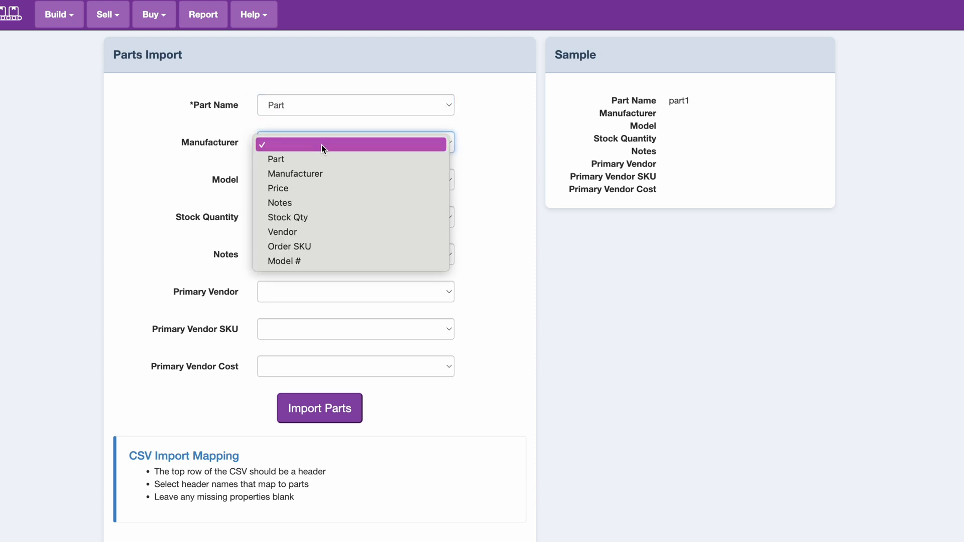
{"action": "left_click", "coordinate": [319, 175]}
{"action": "left_click", "coordinate": [290, 183]}
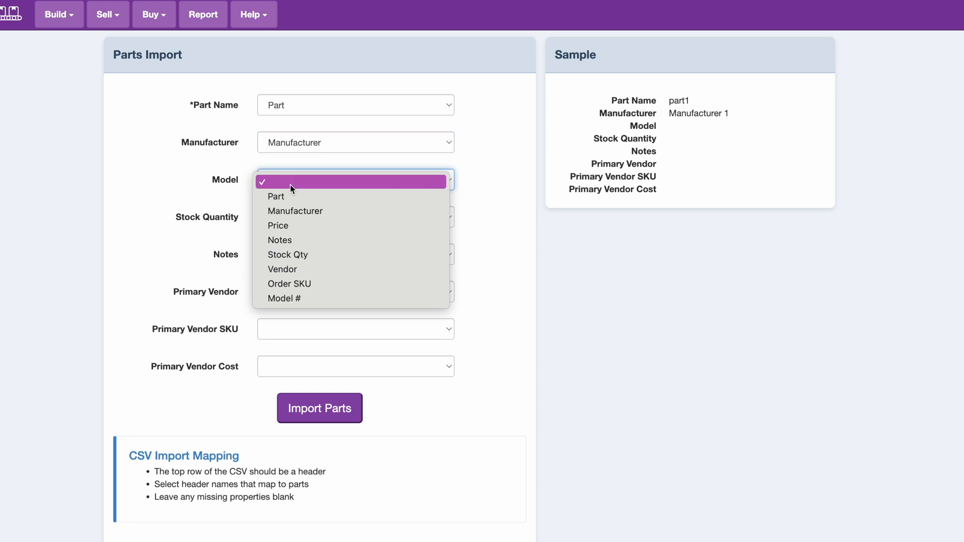
{"action": "left_click", "coordinate": [341, 298]}
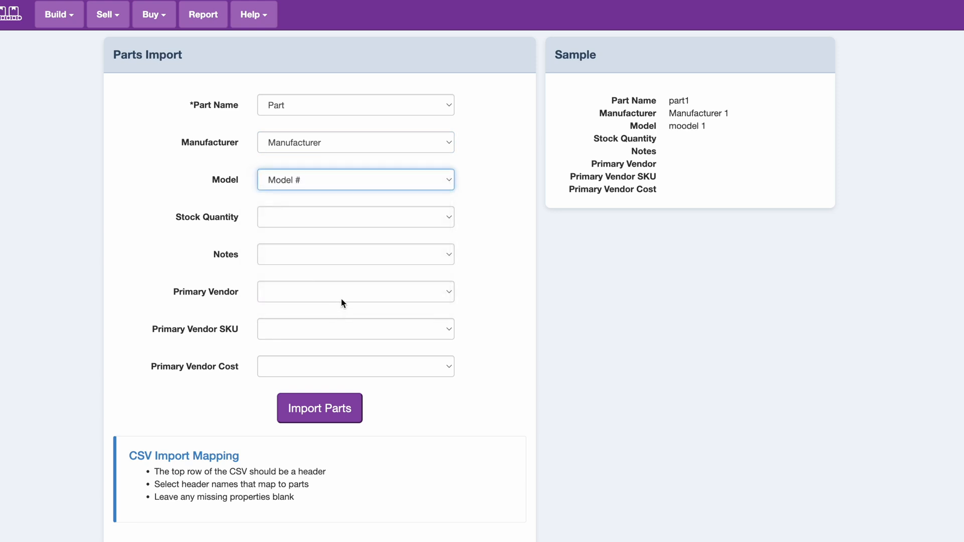
- Map Stock Quantity to the Stock Qty column, Notes to Notes, and Primary Vendor to Vendor
{"action": "left_click", "coordinate": [298, 221]}
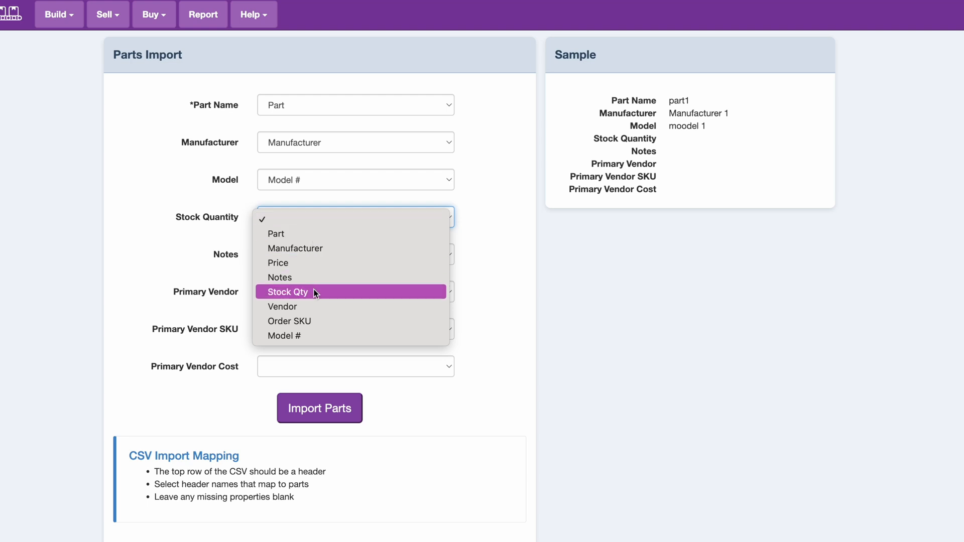
{"action": "left_click", "coordinate": [315, 292]}
{"action": "left_click", "coordinate": [291, 254]}
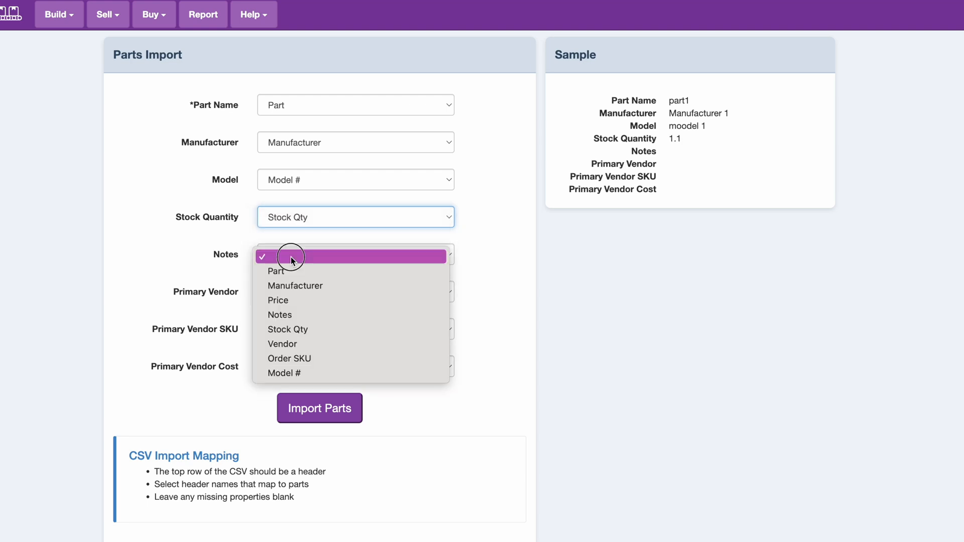
{"action": "left_click", "coordinate": [301, 316]}
{"action": "left_click", "coordinate": [307, 292]}
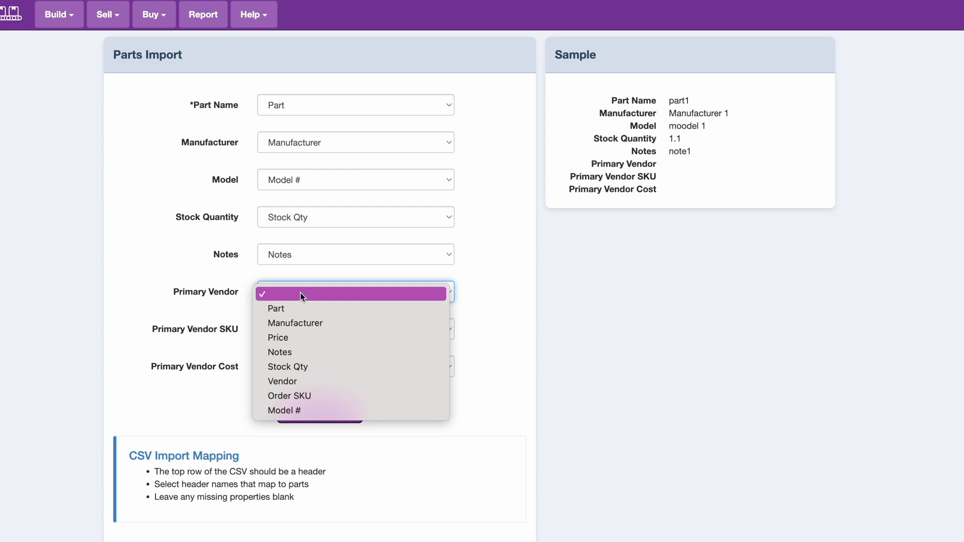
{"action": "left_click", "coordinate": [298, 381]}
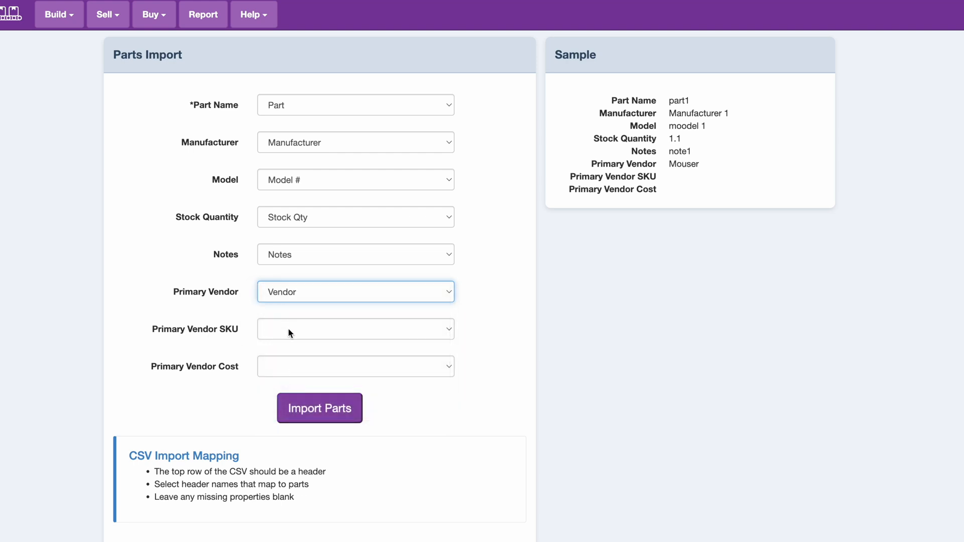
- Map Primary Vendor SKU to Order SKU and Primary Vendor Cost to Price, and check the sample's stock quantity
{"action": "left_click", "coordinate": [289, 329]}
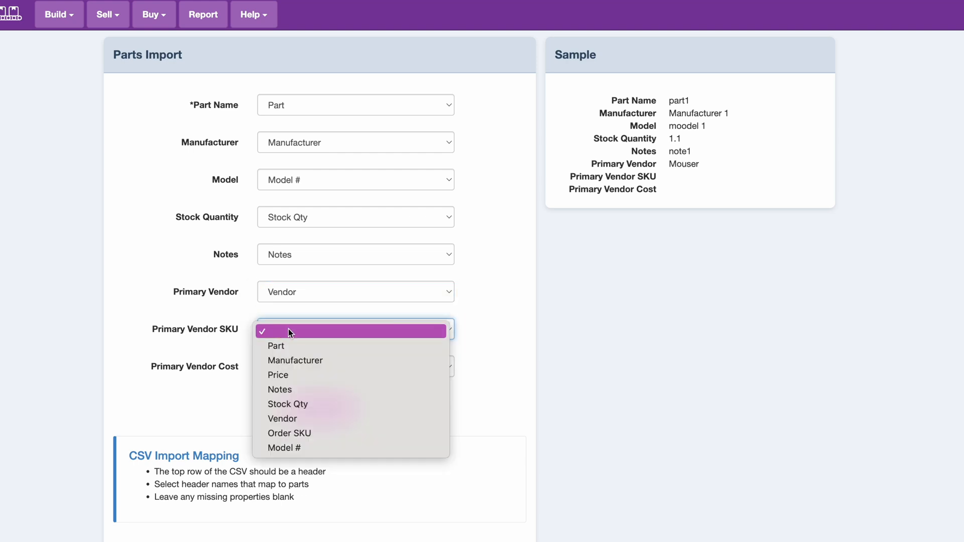
{"action": "left_click", "coordinate": [335, 437]}
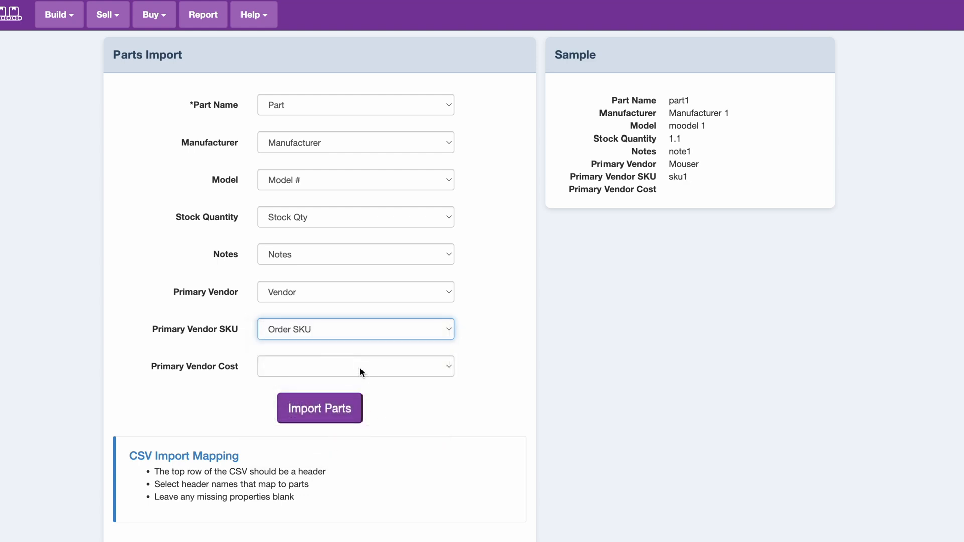
{"action": "left_click", "coordinate": [359, 372]}
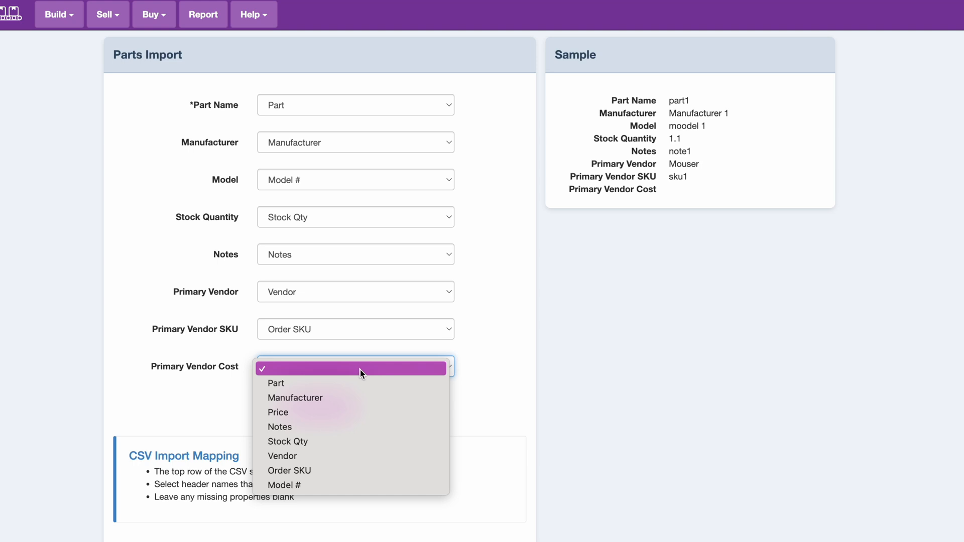
{"action": "left_click", "coordinate": [352, 412]}
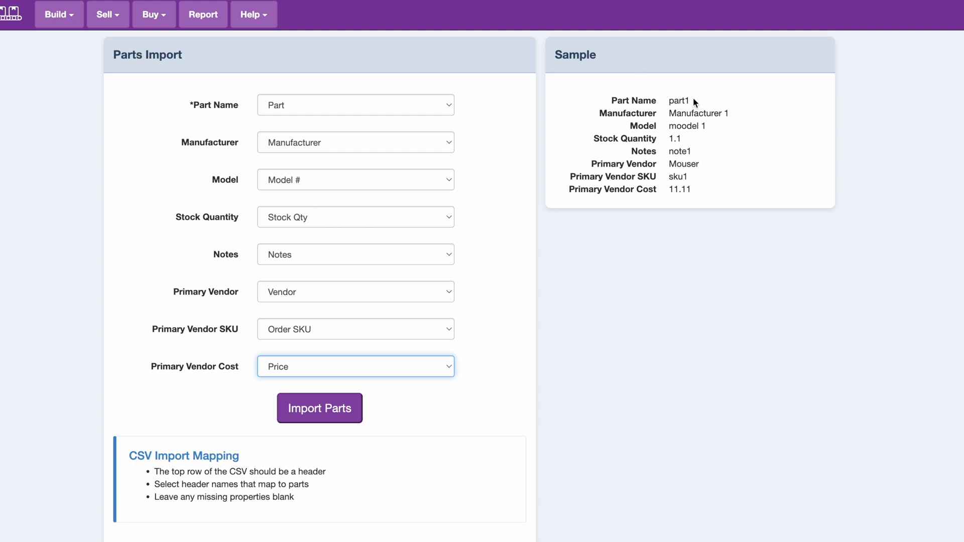
{"action": "double_click", "coordinate": [677, 139]}
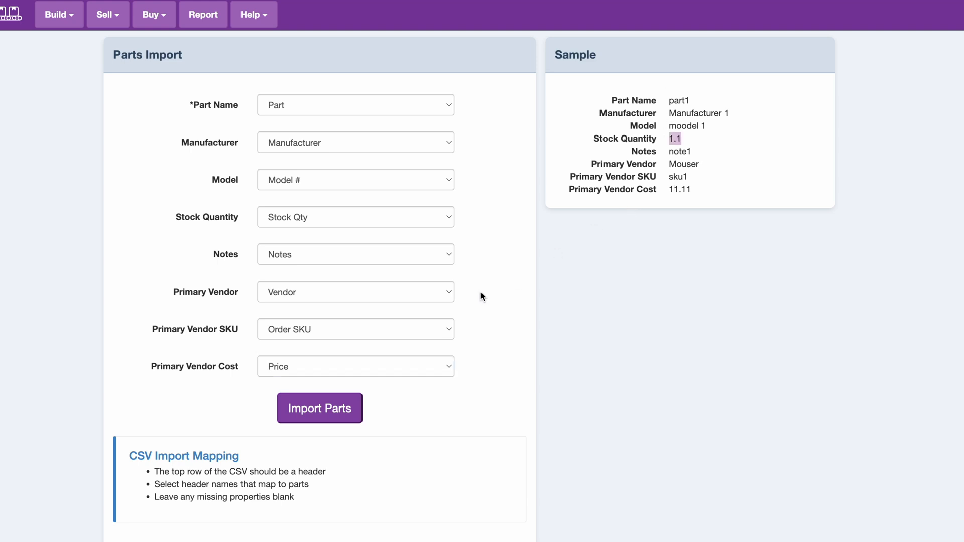
- Clear the column mappings for Primary Vendor SKU and Primary Vendor, leaving both fields blank
{"action": "left_click", "coordinate": [387, 329]}
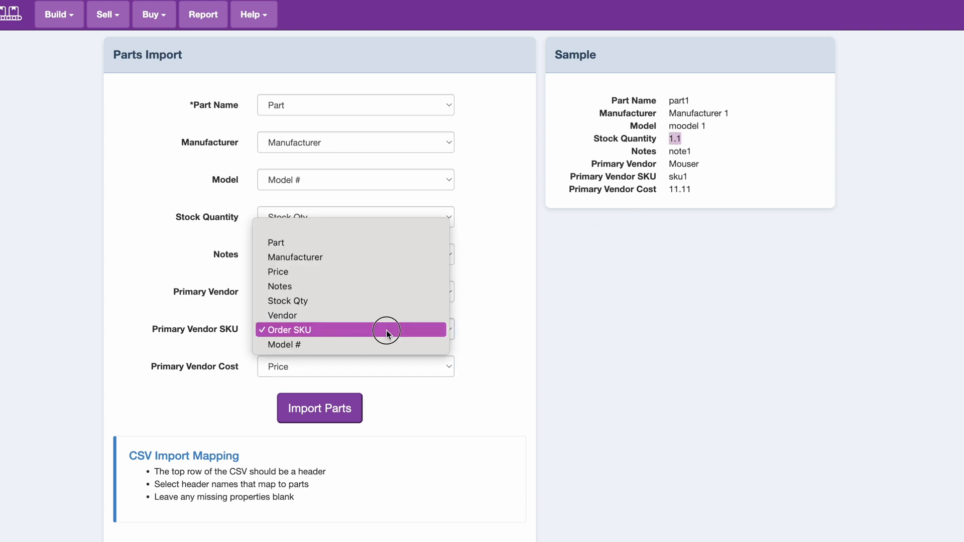
{"action": "left_click", "coordinate": [364, 228]}
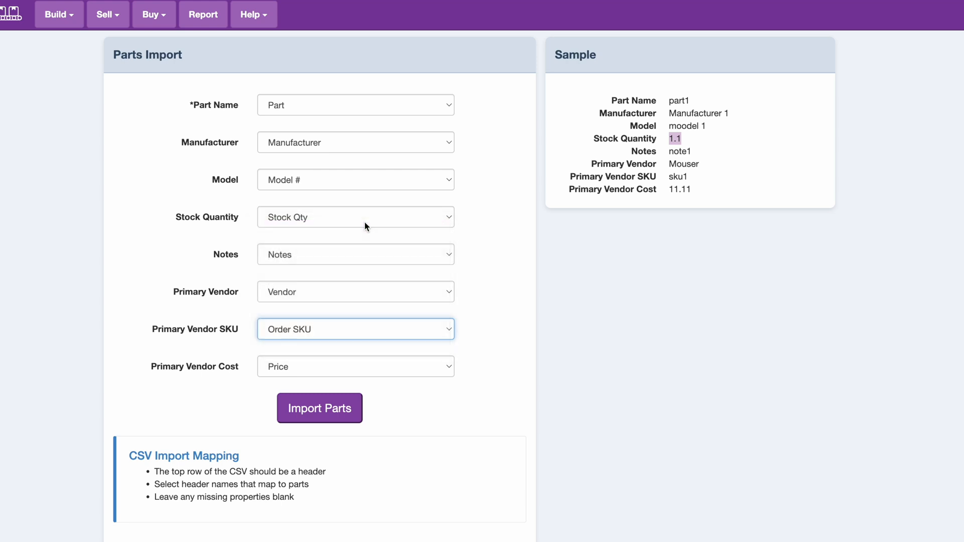
{"action": "left_click", "coordinate": [351, 289]}
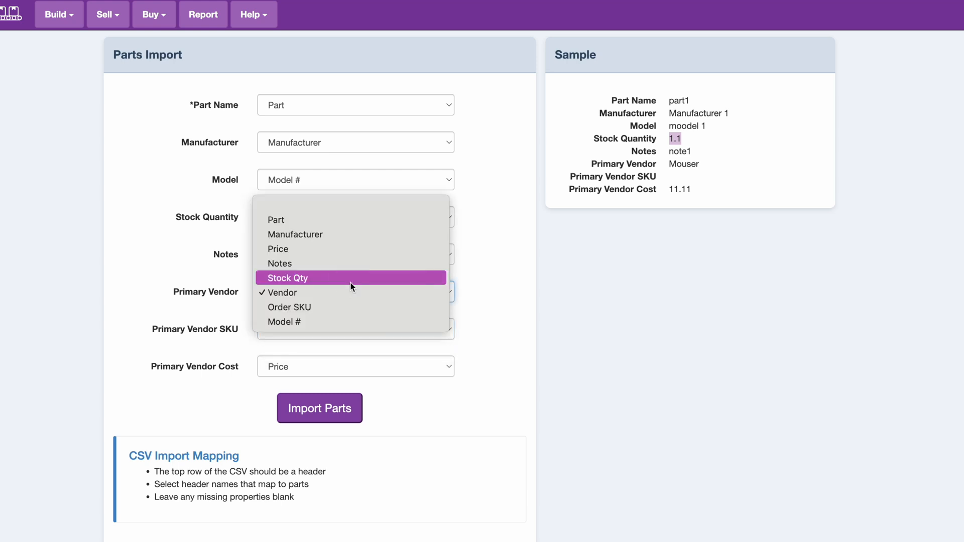
{"action": "left_click", "coordinate": [346, 211]}
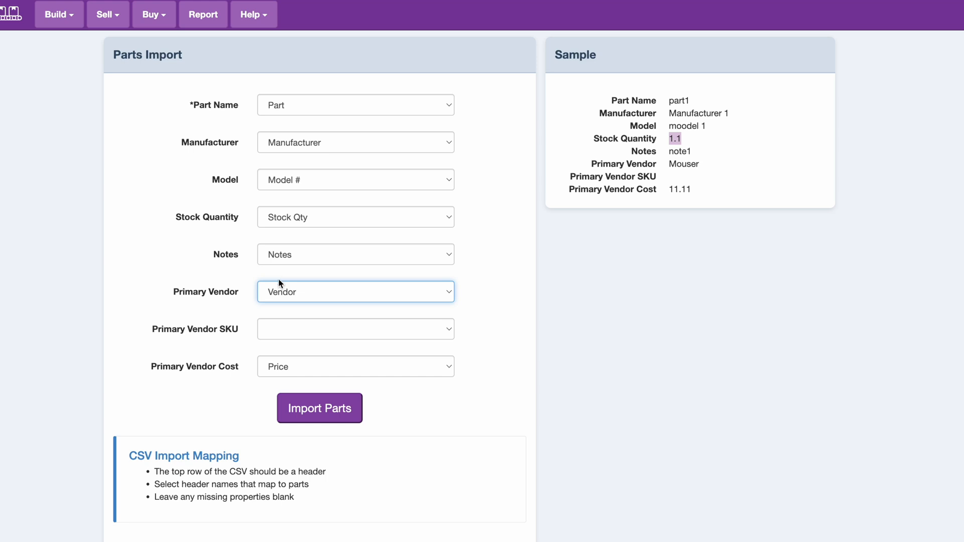
{"action": "left_click", "coordinate": [332, 293]}
{"action": "left_click", "coordinate": [335, 206]}
- Map Primary Vendor to the Vendor column and Primary Vendor SKU to Order SKU
{"action": "left_click", "coordinate": [337, 292]}
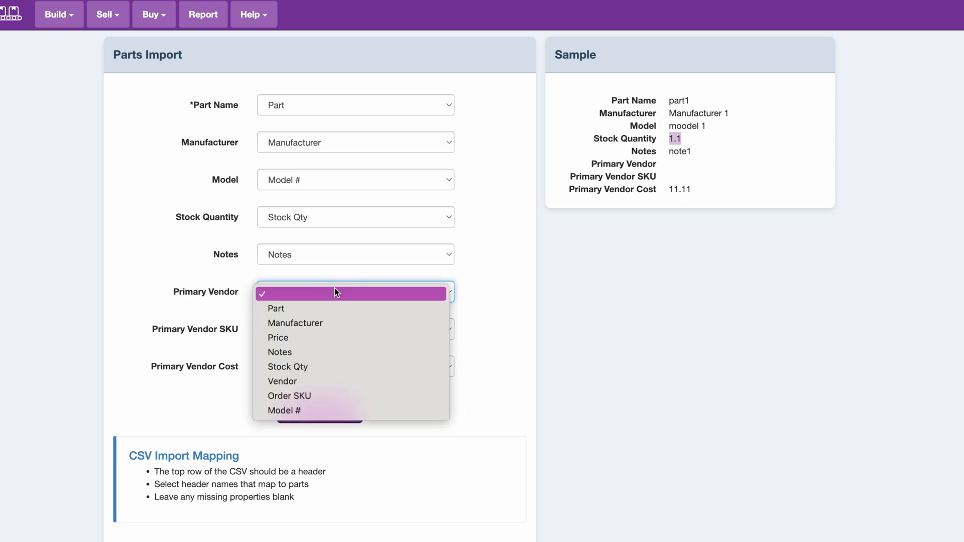
{"action": "left_click", "coordinate": [312, 382]}
{"action": "left_click", "coordinate": [315, 330]}
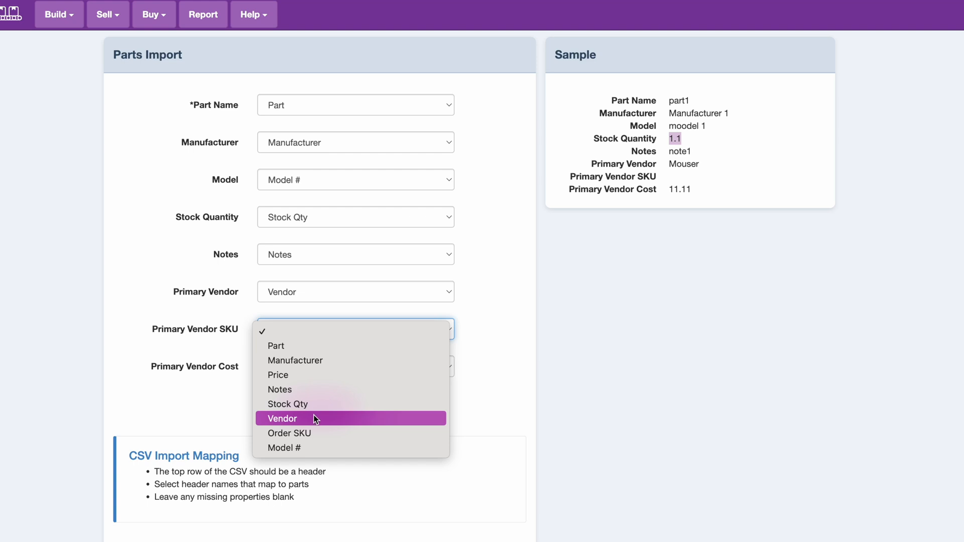
{"action": "left_click", "coordinate": [313, 432]}
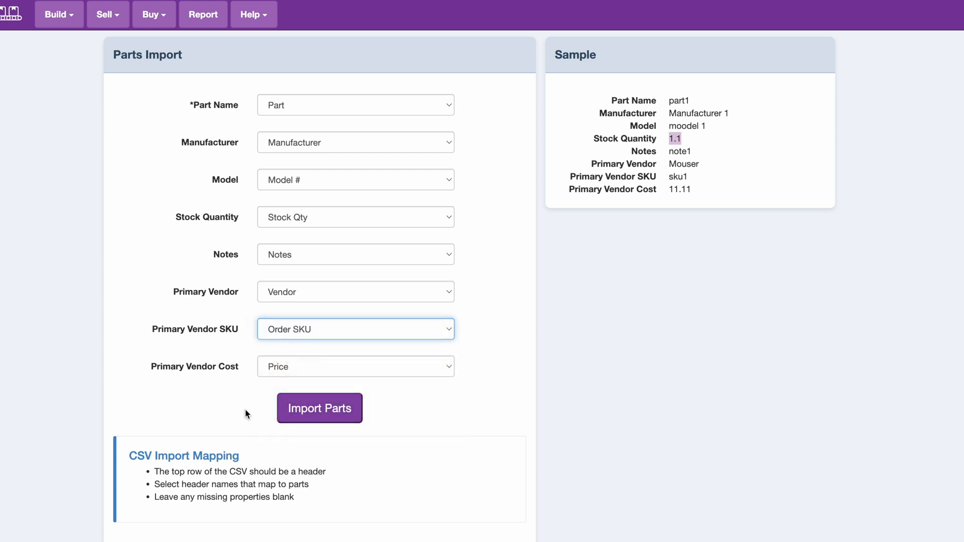
- Import the parts with the completed column mapping, review the successfully imported list, and return to the parts list
{"action": "left_click_drag", "start_coordinate": [189, 105], "coordinate": [241, 106]}
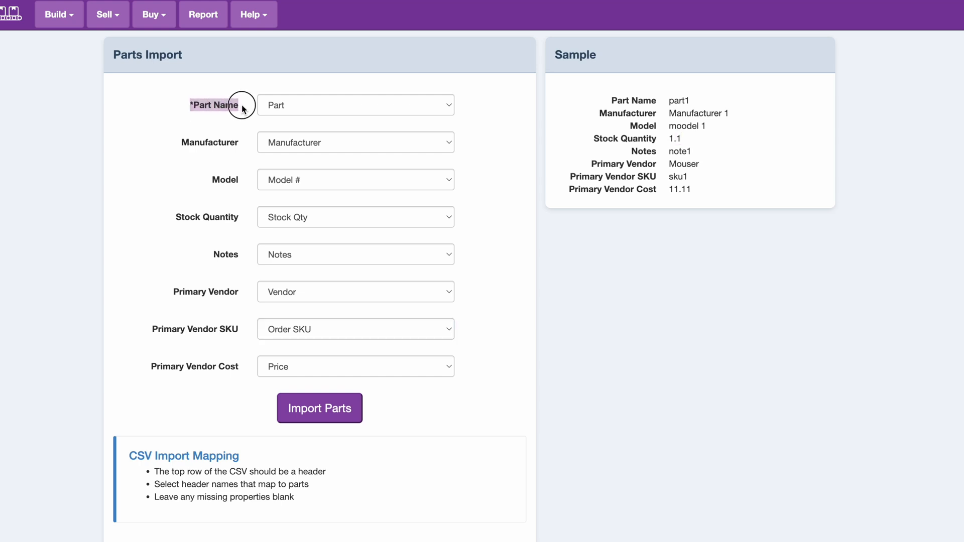
{"action": "left_click", "coordinate": [319, 409]}
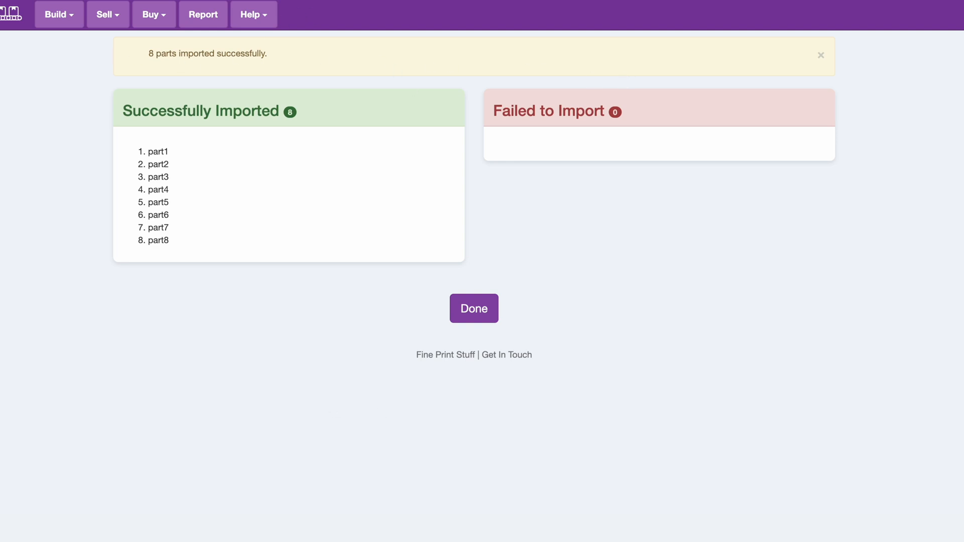
{"action": "left_click_drag", "start_coordinate": [182, 252], "coordinate": [135, 152]}
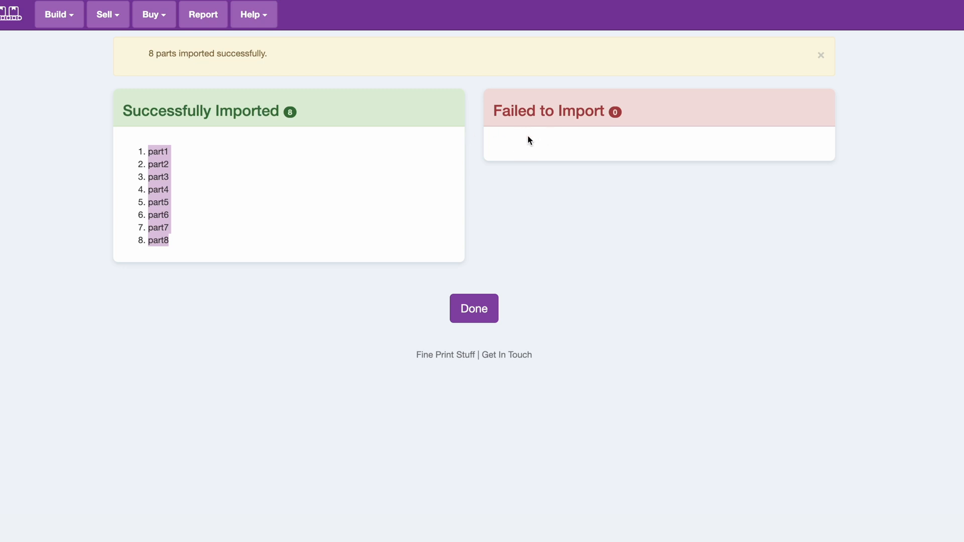
{"action": "left_click", "coordinate": [472, 317]}
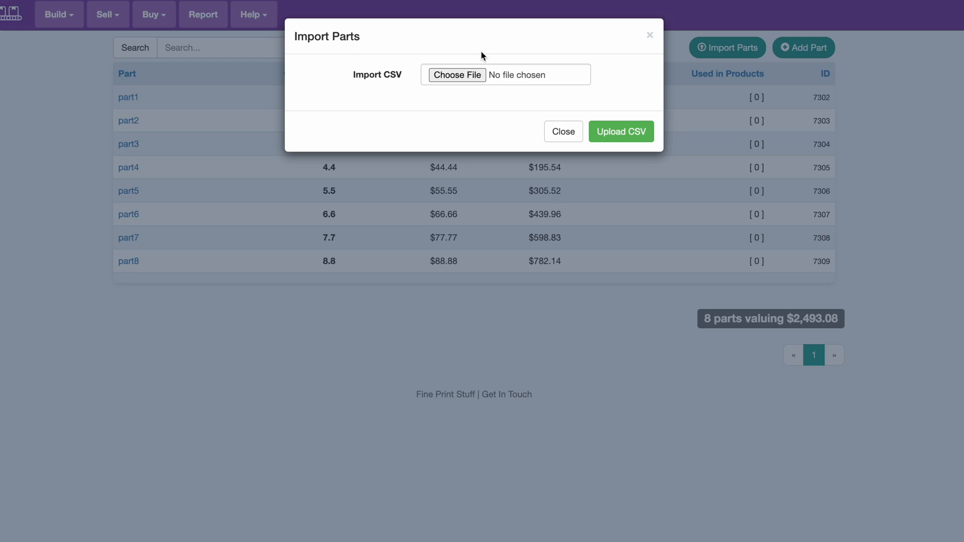
- Upload Sample Parts CSV - Sheet1.csv a second time for a parts import
{"action": "left_click", "coordinate": [457, 68]}
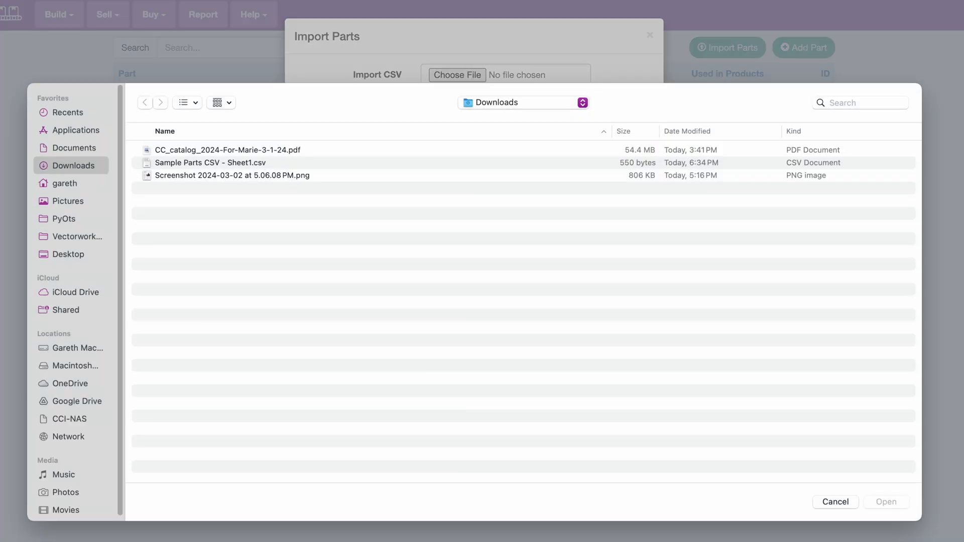
{"action": "left_click", "coordinate": [184, 163]}
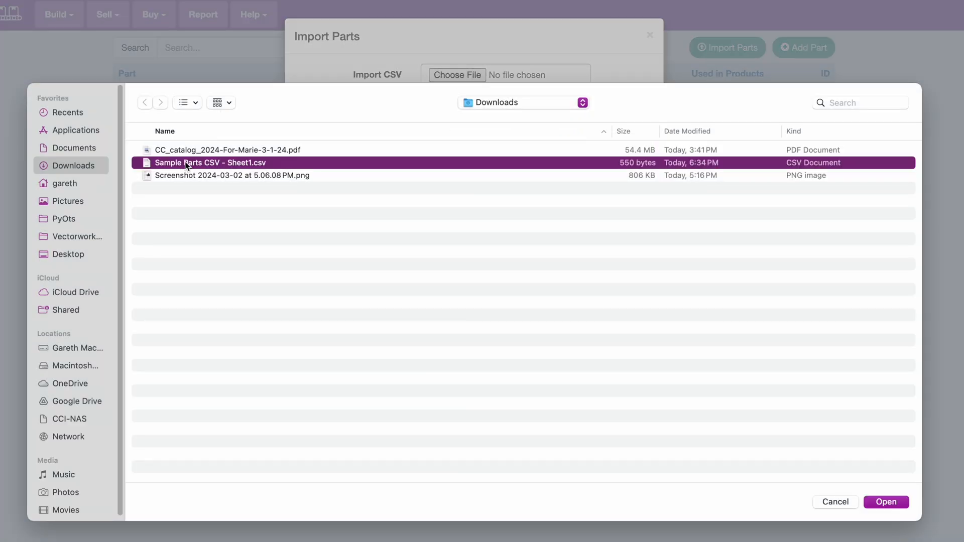
{"action": "left_click", "coordinate": [887, 503]}
{"action": "left_click", "coordinate": [634, 133]}
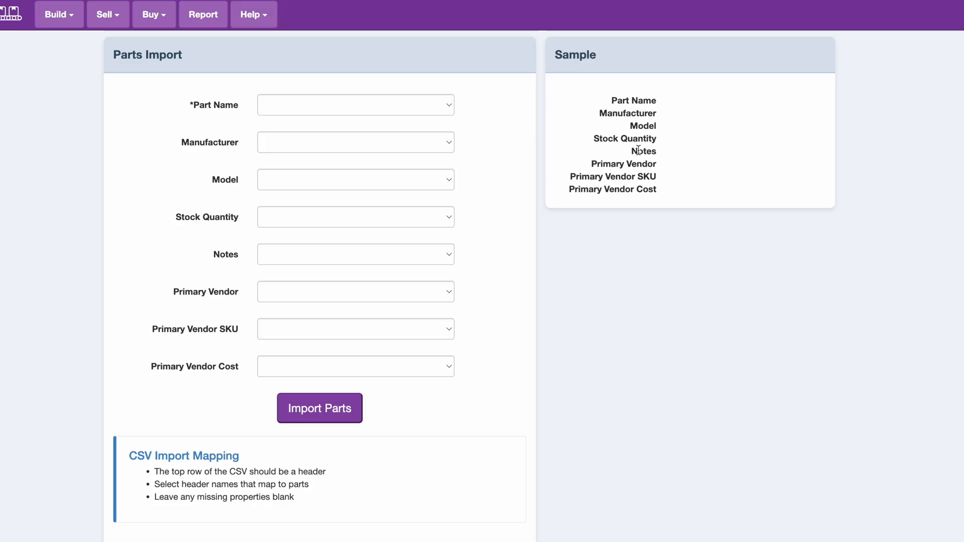
- Try to import the same parts again with only Part Name mapped to the Part column
{"action": "left_click", "coordinate": [370, 106]}
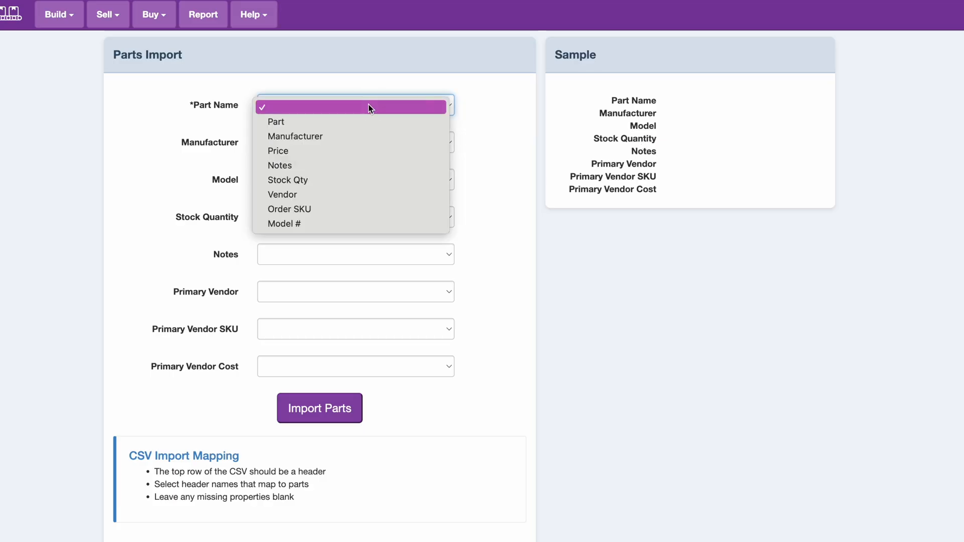
{"action": "left_click", "coordinate": [312, 119]}
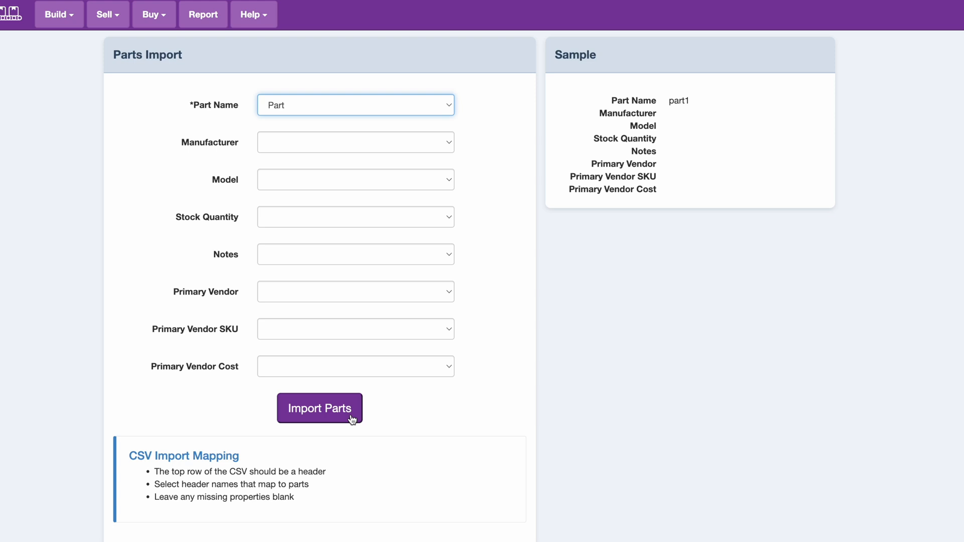
{"action": "left_click", "coordinate": [332, 410]}
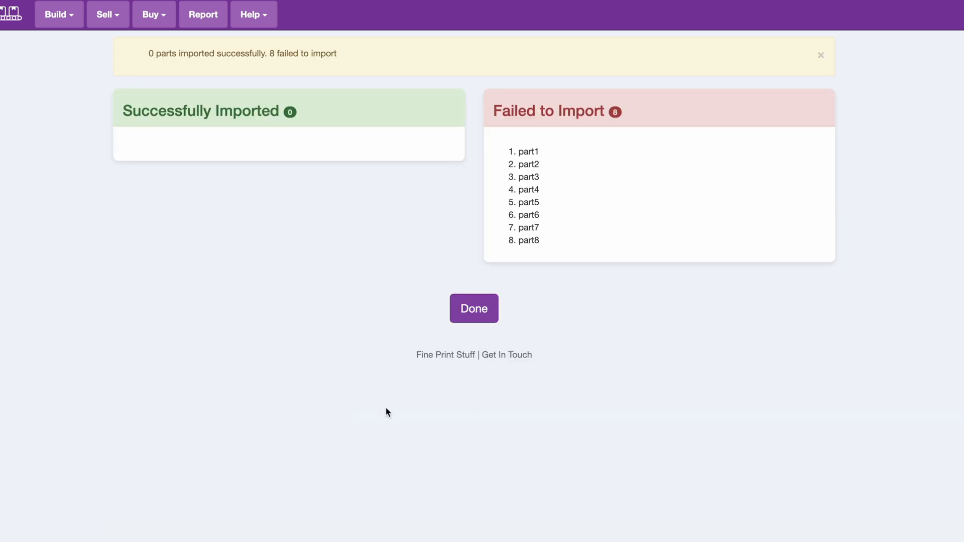
- Review the parts listed under Failed to Import and return to the parts list
{"action": "left_click_drag", "start_coordinate": [542, 246], "coordinate": [507, 142]}
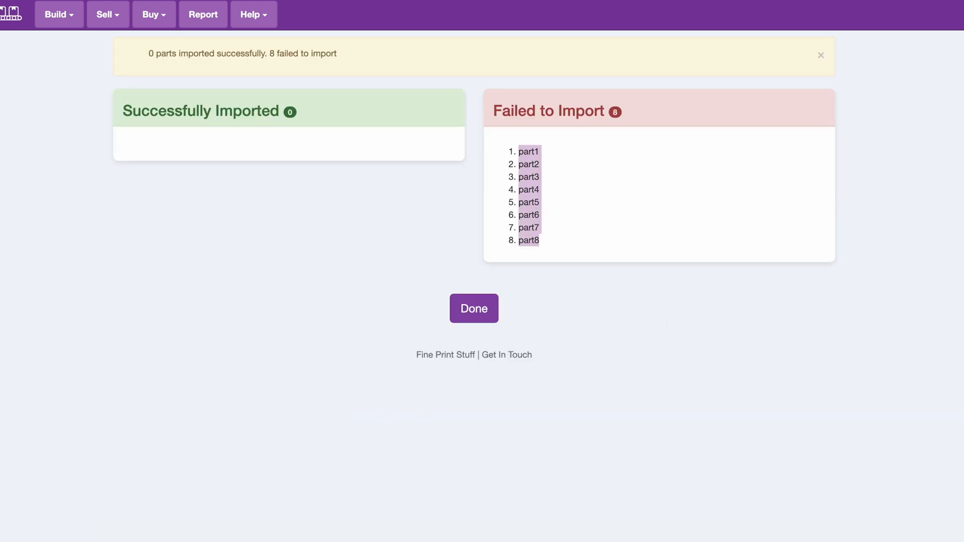
{"action": "left_click", "coordinate": [556, 230]}
{"action": "left_click_drag", "start_coordinate": [555, 235], "coordinate": [497, 158]}
{"action": "left_click", "coordinate": [523, 160]}
{"action": "left_click_drag", "start_coordinate": [524, 156], "coordinate": [540, 166]}
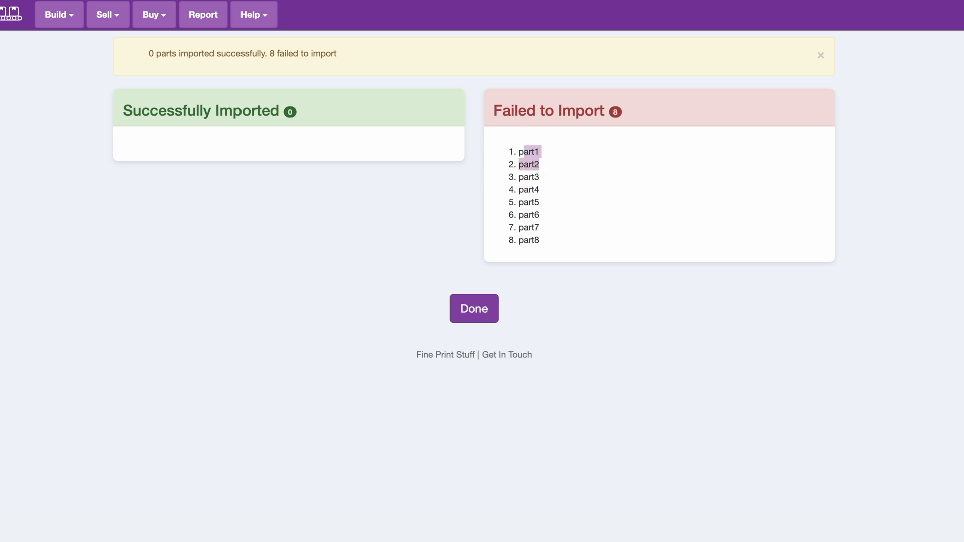
{"action": "left_click", "coordinate": [550, 224]}
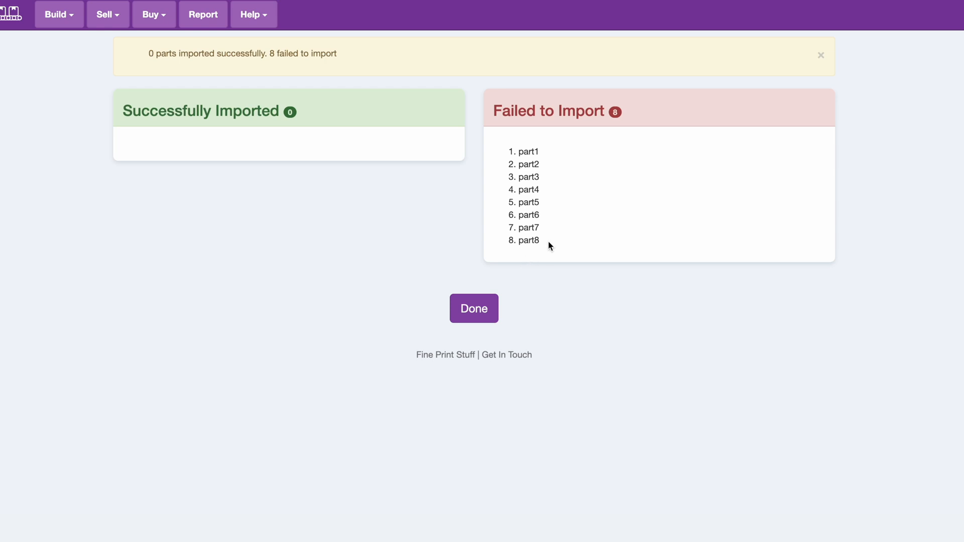
{"action": "left_click", "coordinate": [482, 314]}
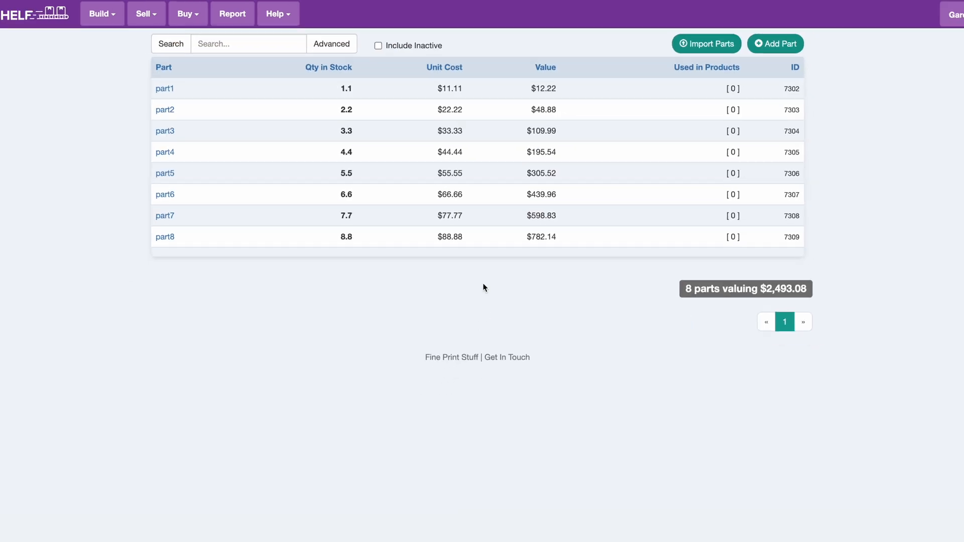